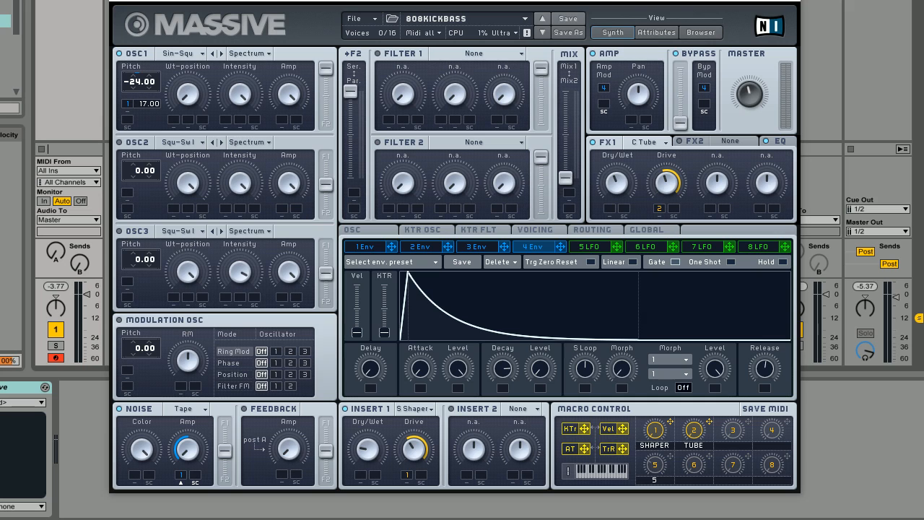
Step: Start a new blank sound and clear the Vibrato assignment from macro 1
key("space")
left_click(354, 24)
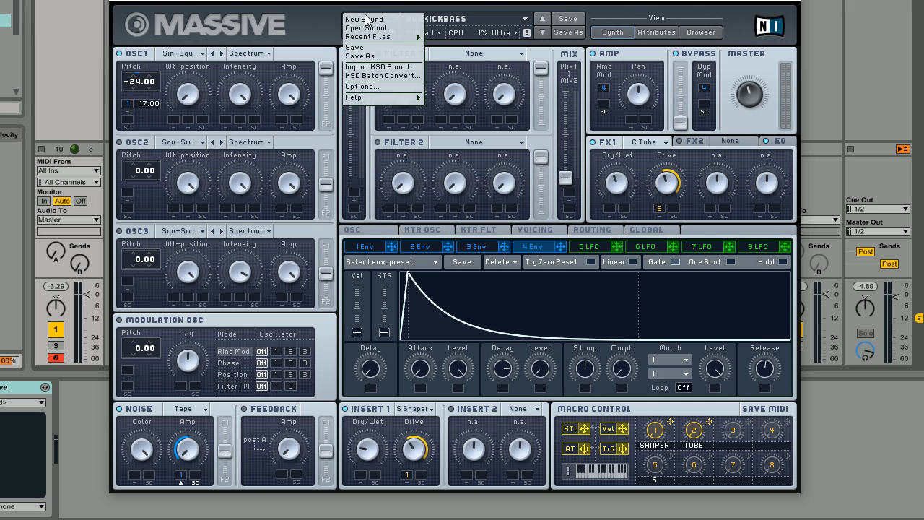
left_click(354, 17)
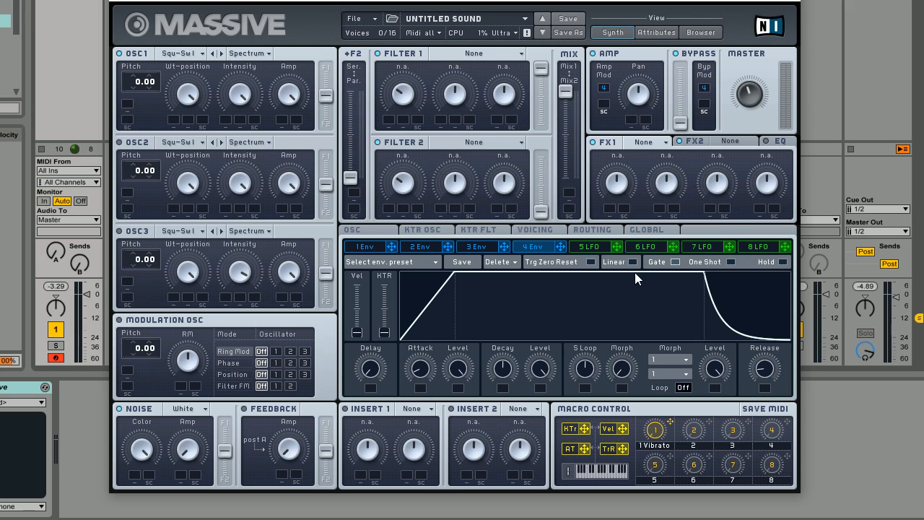
right_click(652, 431)
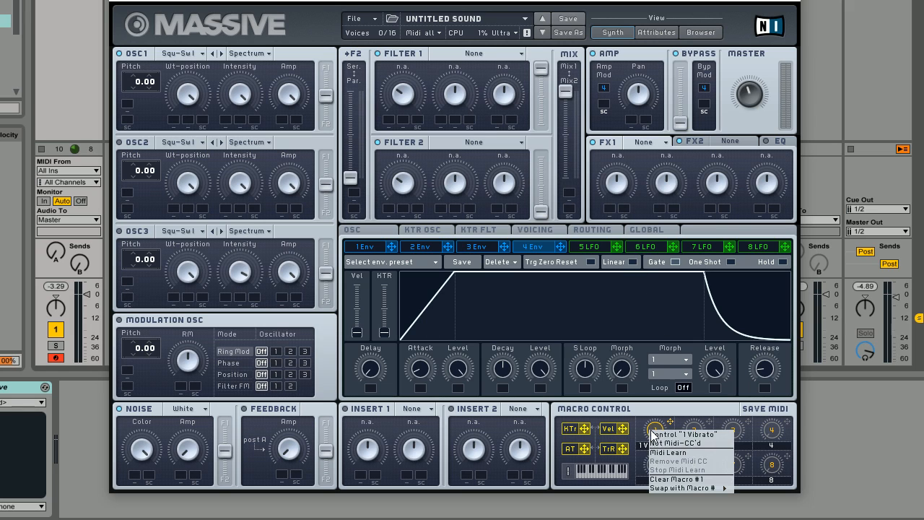
left_click(673, 479)
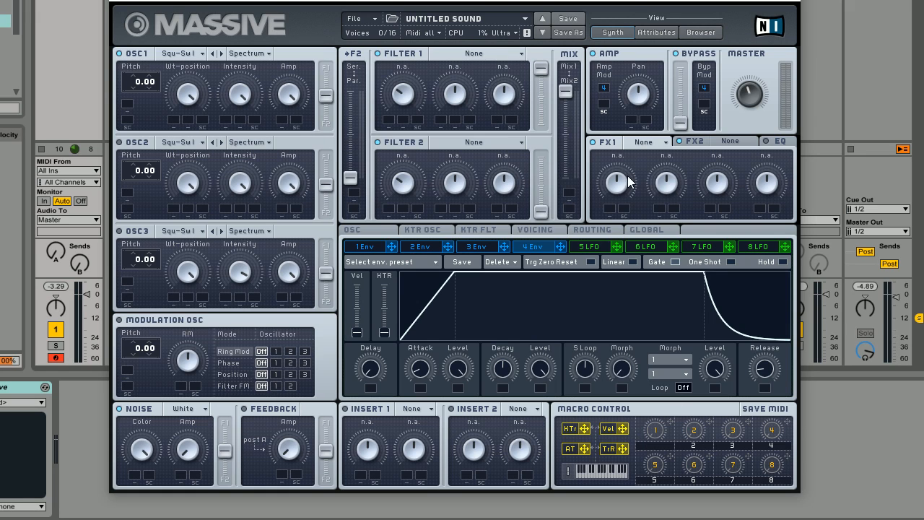
Step: Set the voicing to Monophon and bring up the oscillator settings page
left_click(554, 229)
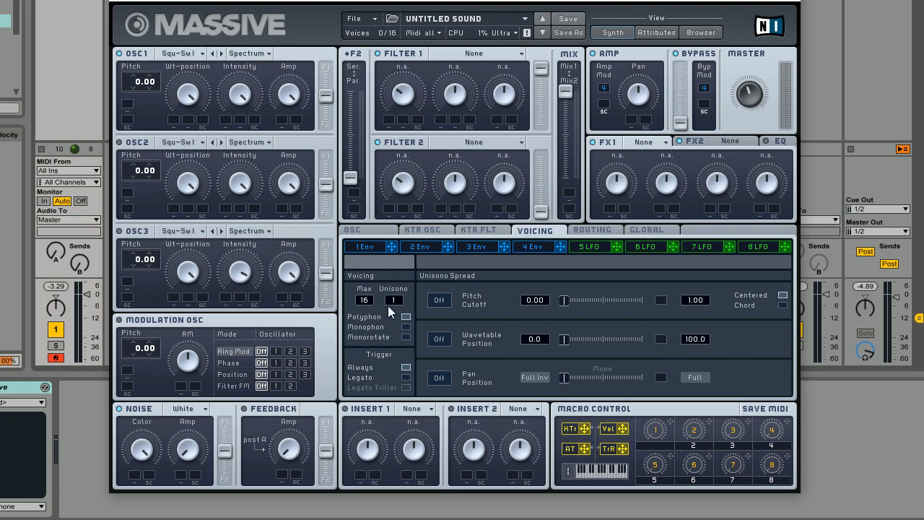
left_click(406, 329)
left_click(375, 230)
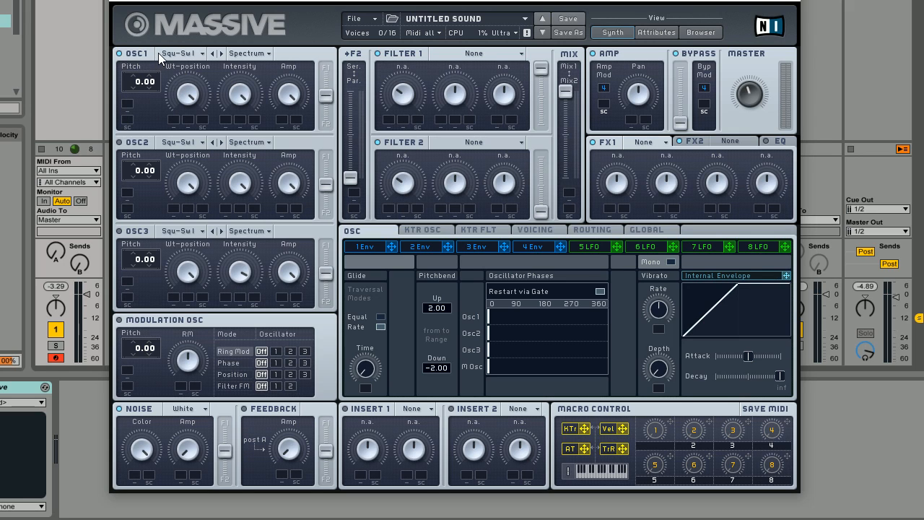
Step: Set oscillator 1 to the Sin-Square wavetable with a pitch of -24.00, routed fully to Filter 1
left_click(193, 59)
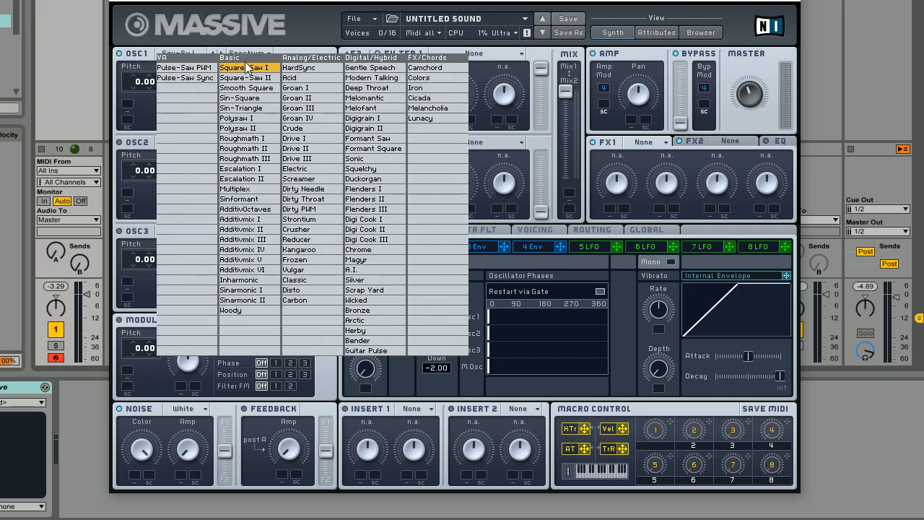
left_click(243, 97)
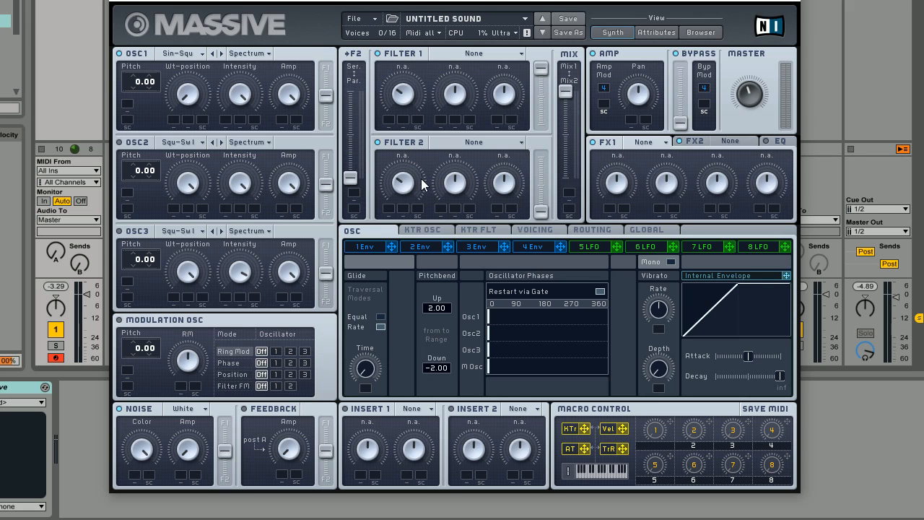
left_click_drag(144, 81, 141, 117)
left_click_drag(326, 102, 327, 31)
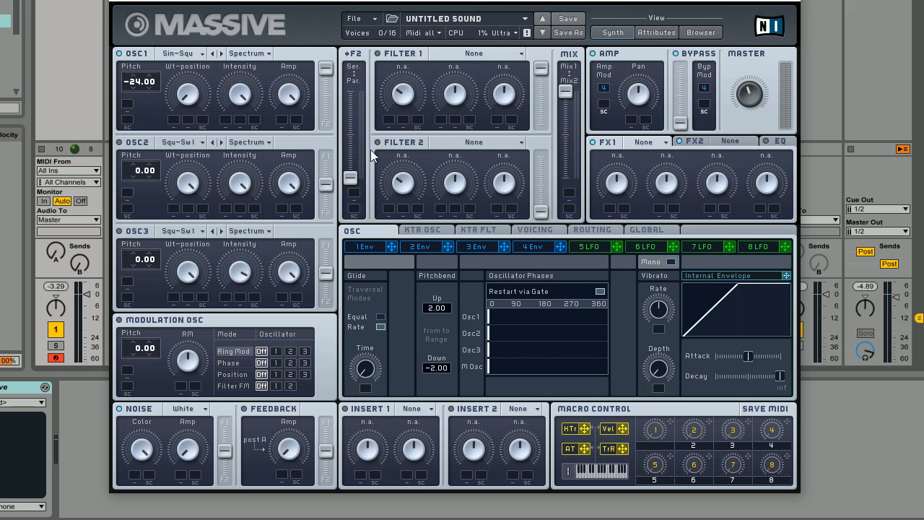
Step: Set the filter routing fully to serial and the mix fully to Mix2, with Filter 2's output level at maximum
left_click_drag(353, 177, 347, 91)
left_click_drag(562, 92, 594, 264)
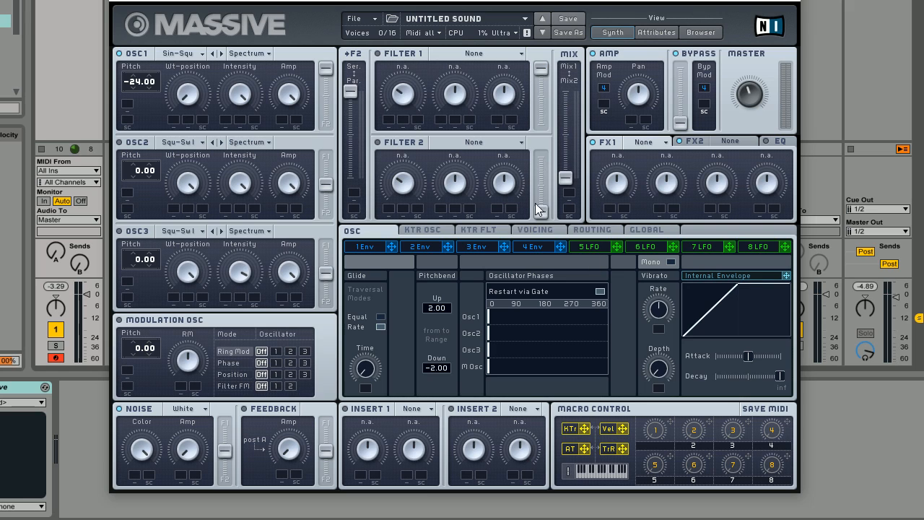
left_click_drag(543, 212, 551, 128)
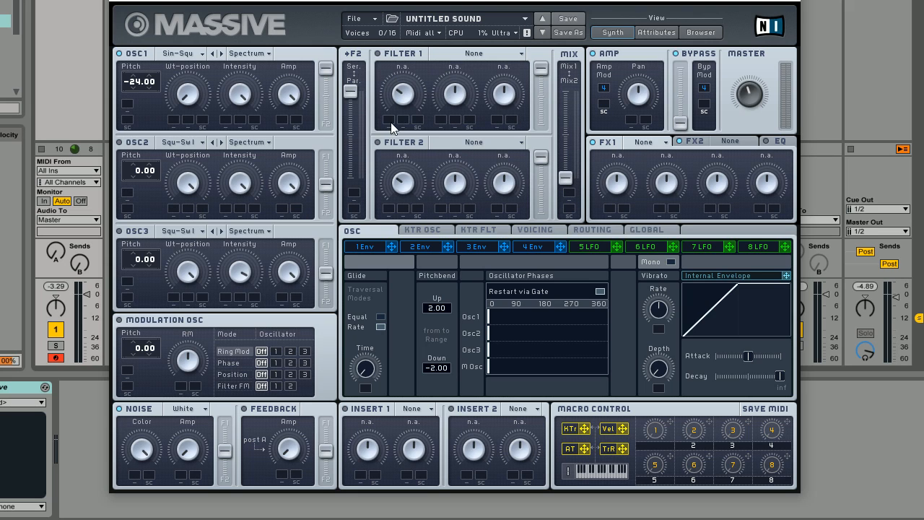
Step: Shape envelope 1 with minimum attack, zero decay level, a short decay and a longer release
left_click(368, 246)
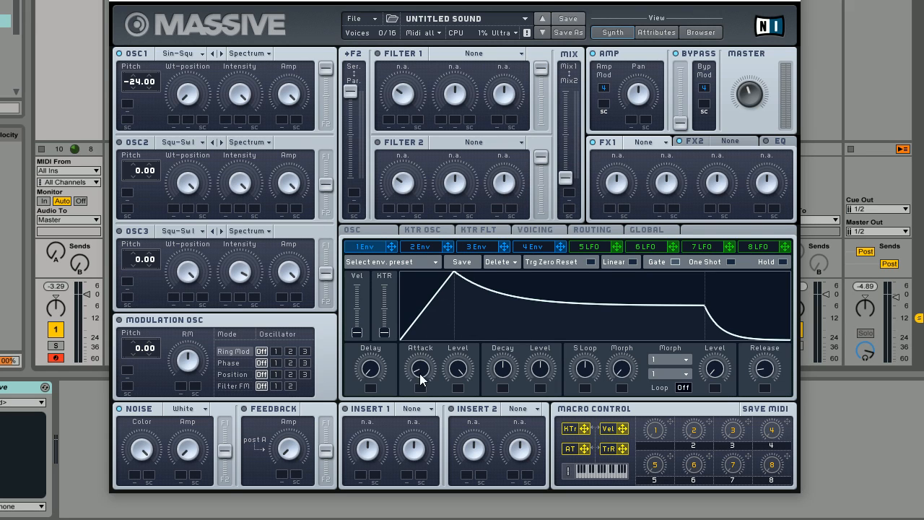
left_click_drag(420, 370, 421, 398)
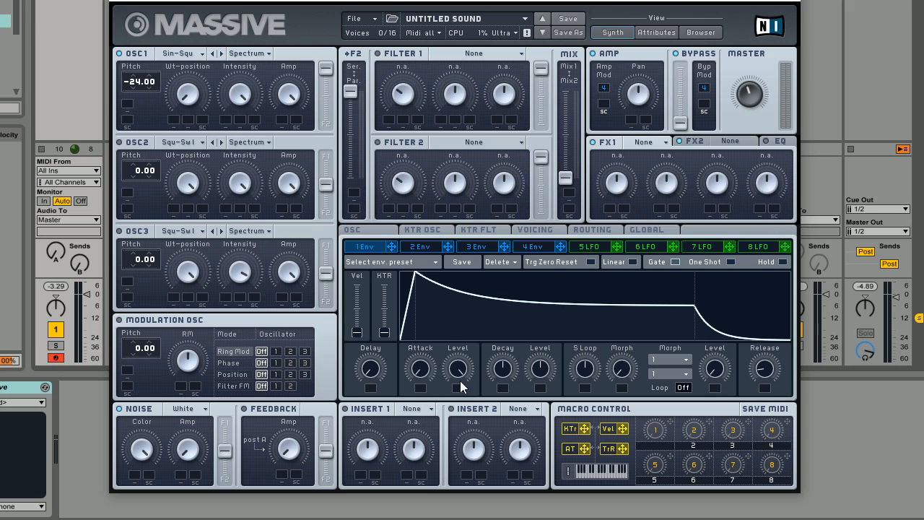
left_click_drag(540, 369, 540, 418)
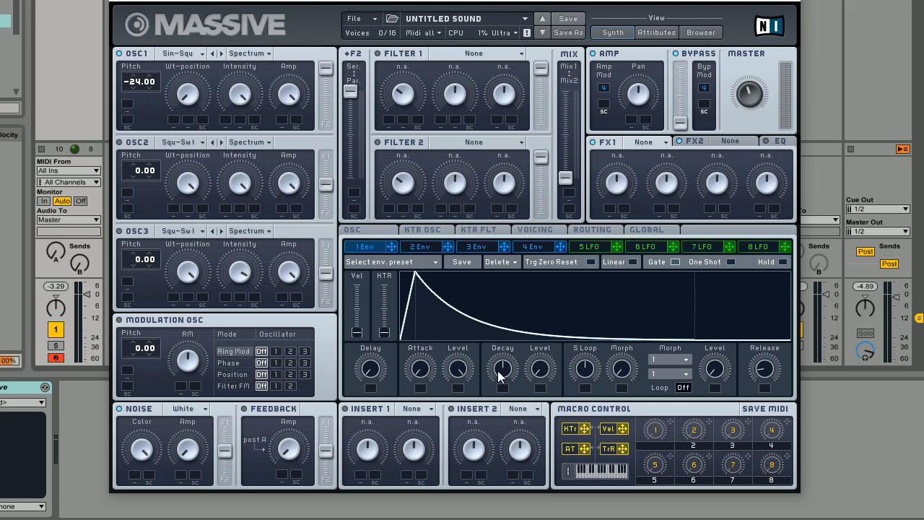
left_click_drag(503, 371, 507, 405)
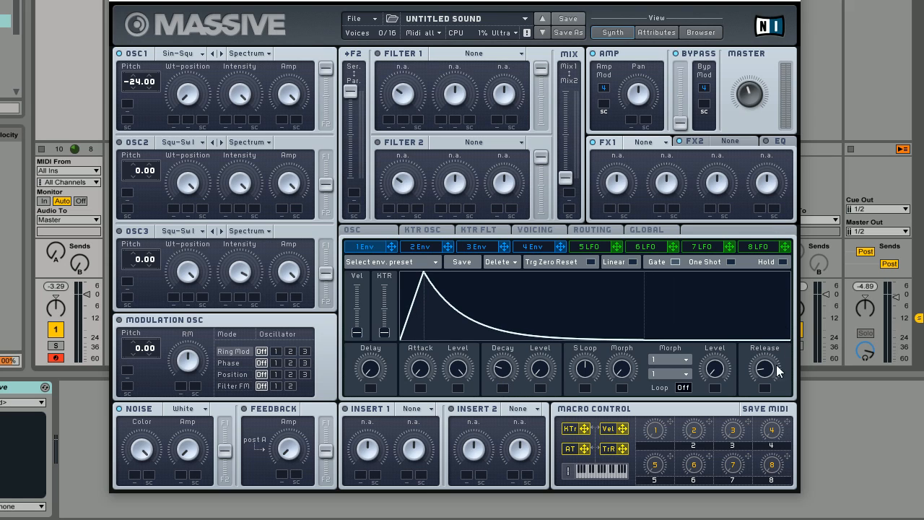
left_click_drag(764, 369, 774, 313)
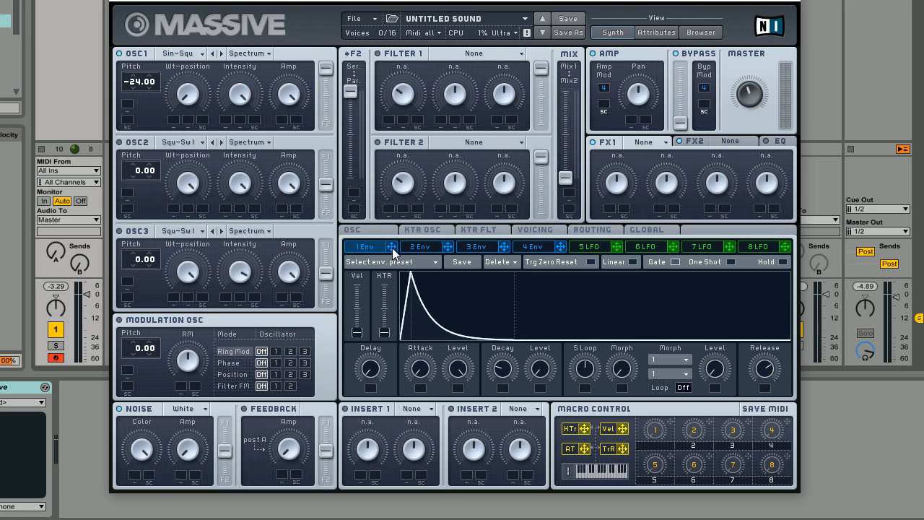
Step: Modulate oscillator 1's pitch by 17.00 with envelope 1 and fine-tune the envelope's decay and the master volume
left_click_drag(393, 250, 157, 83)
mouse_move(756, 97)
left_mouse_down()
mouse_move(755, 125)
mouse_move(754, 85)
left_mouse_up()
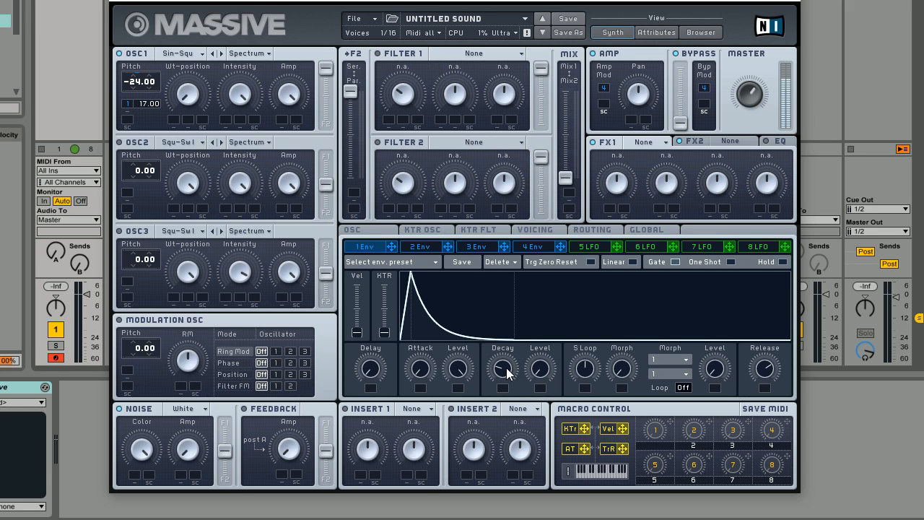
left_click_drag(511, 370, 509, 361)
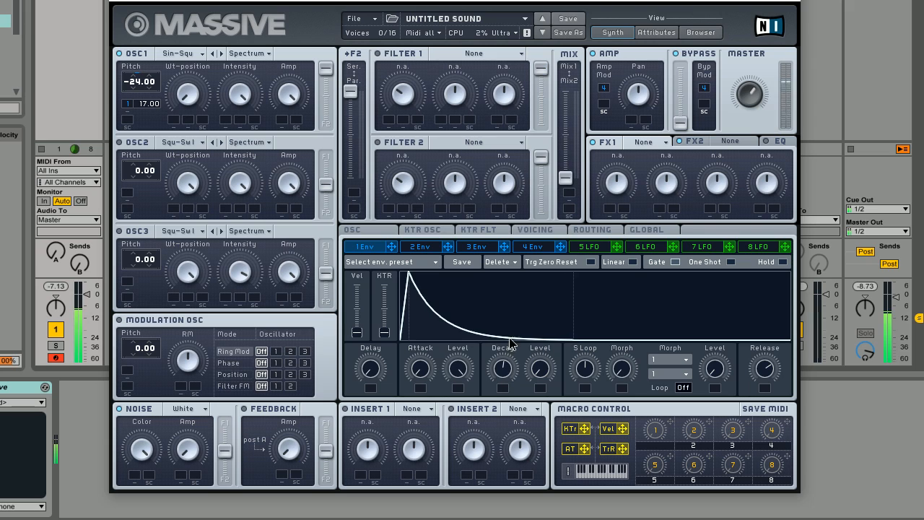
left_click_drag(509, 345, 510, 371)
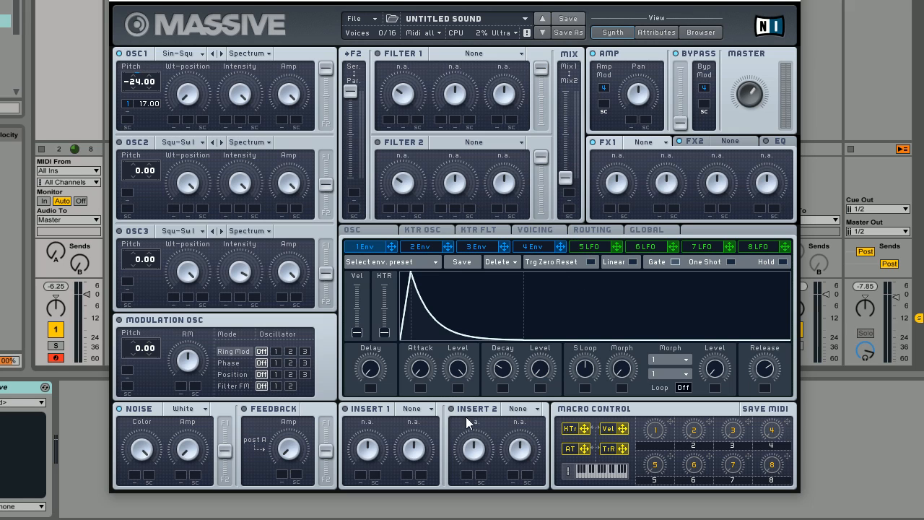
left_click_drag(501, 368, 503, 378)
Step: Change the noise type to Tape Hiss and modulate its Amp with envelope 1
left_click(200, 411)
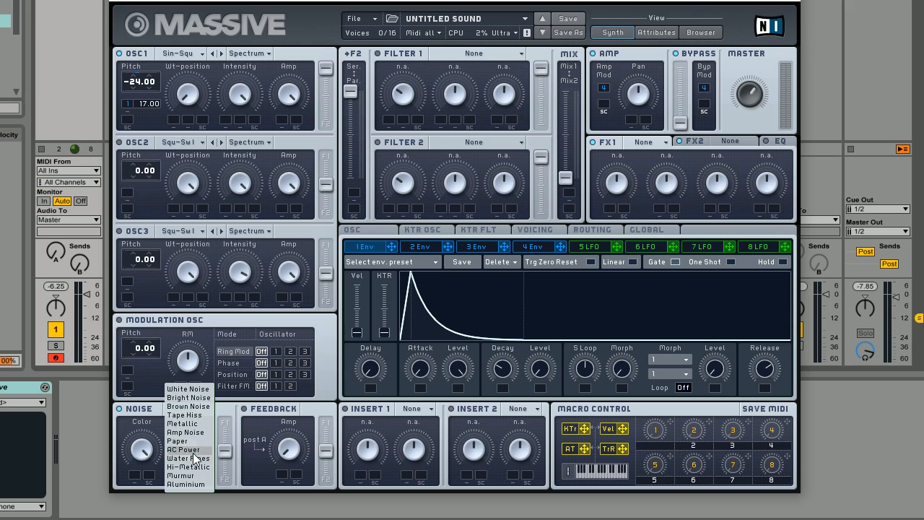
left_click(199, 416)
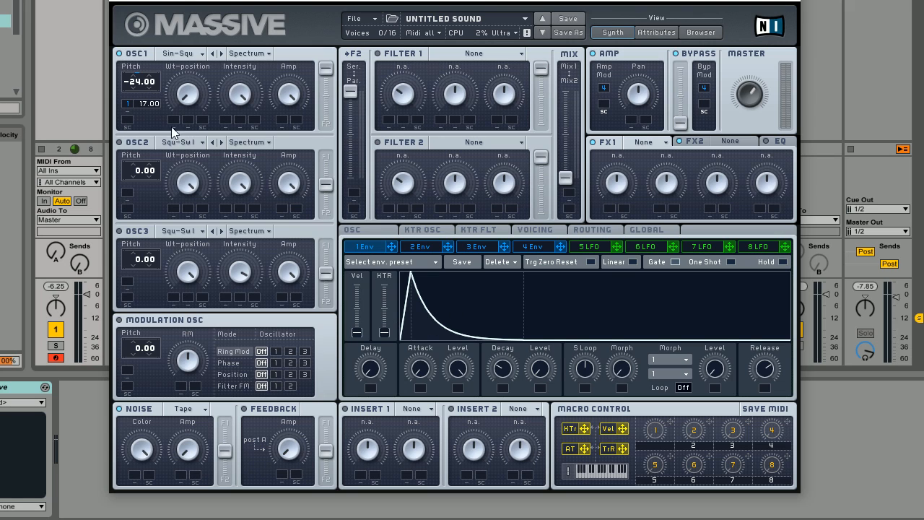
left_click_drag(392, 247, 182, 437)
Step: Shape envelope 4 with minimum attack, zero decay level, and longer decay and release, and raise the master volume slightly
left_click(542, 244)
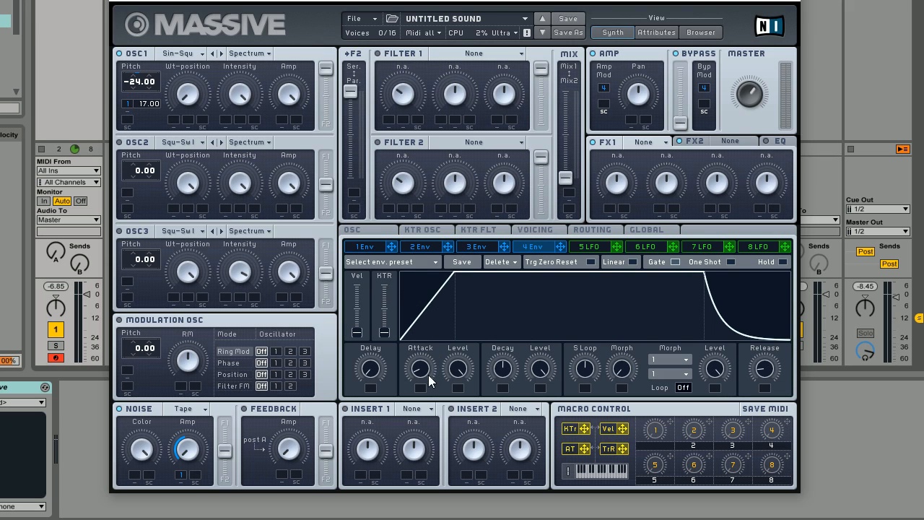
left_click_drag(424, 368, 436, 390)
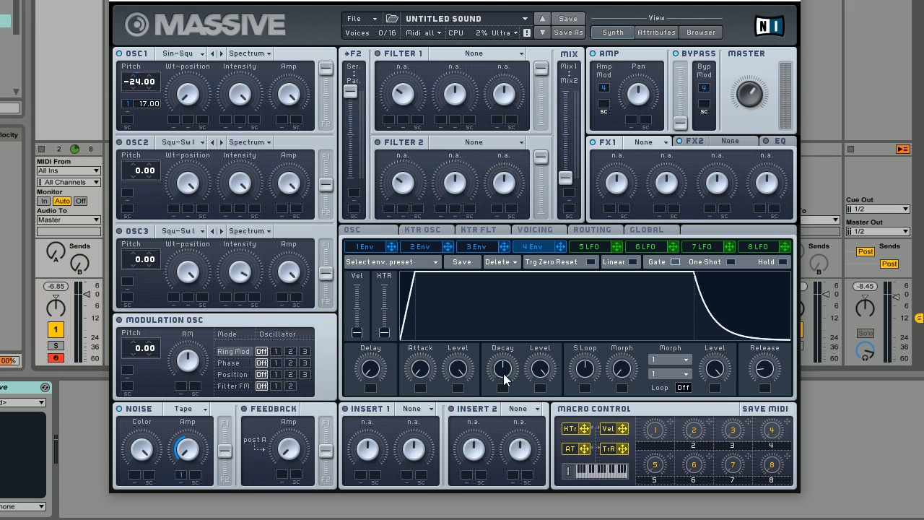
left_click_drag(540, 369, 551, 468)
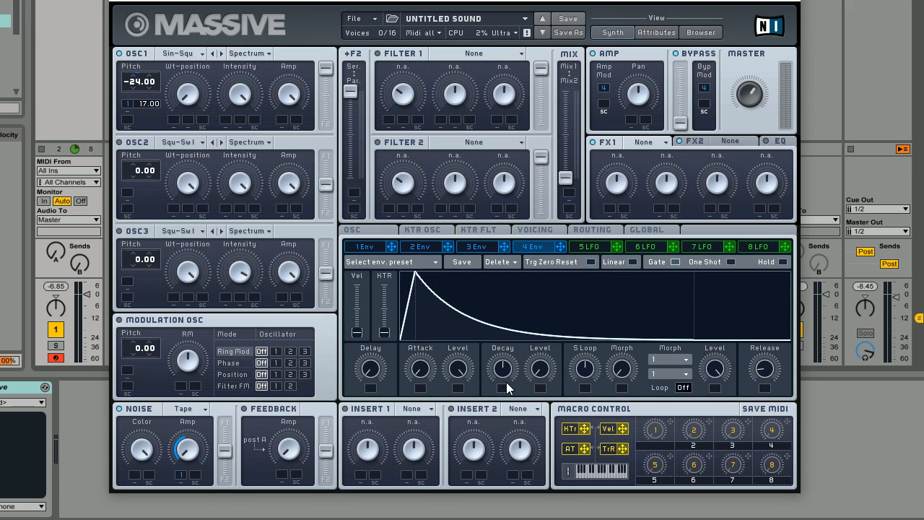
mouse_move(505, 371)
left_mouse_down()
mouse_move(510, 352)
mouse_move(499, 371)
mouse_move(503, 390)
mouse_move(504, 357)
left_mouse_up()
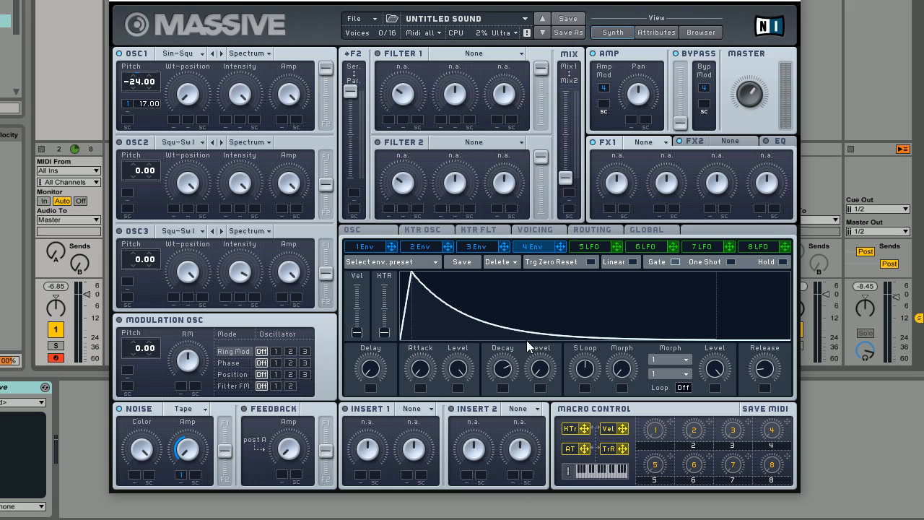
left_click_drag(767, 370, 782, 334)
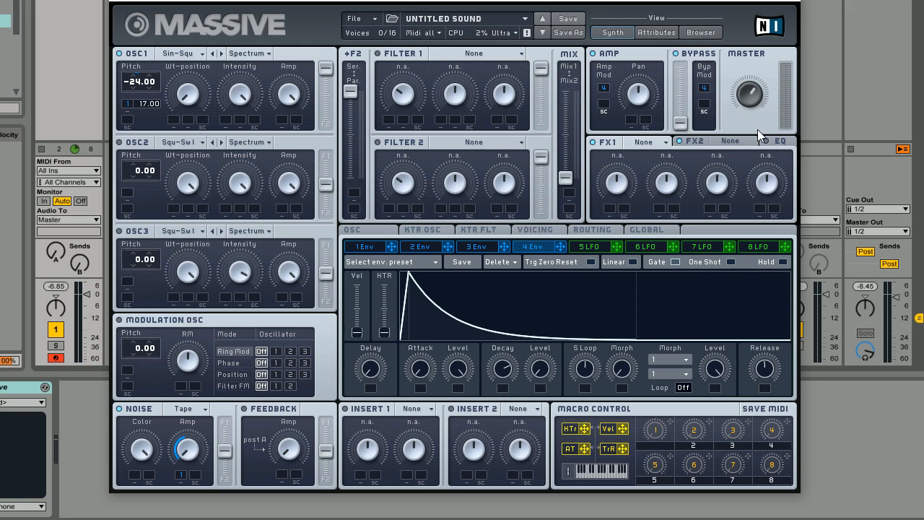
left_click_drag(747, 97, 745, 86)
Step: Enable Insert 1 and load the Sine Shaper effect in it
left_click(346, 408)
left_click(421, 409)
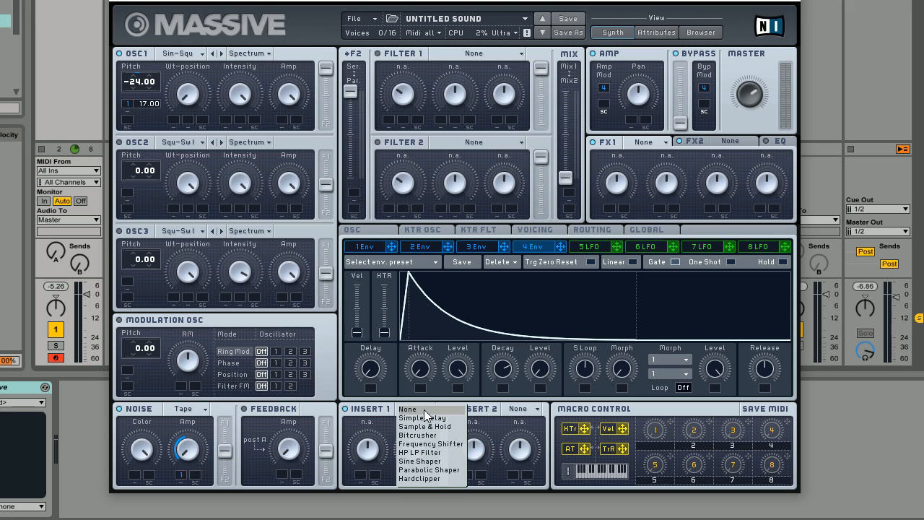
left_click(397, 441)
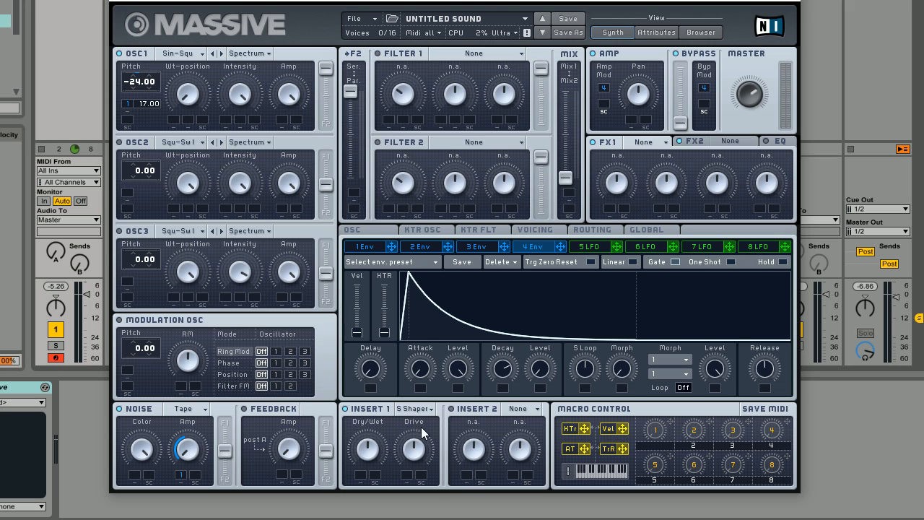
left_click(593, 230)
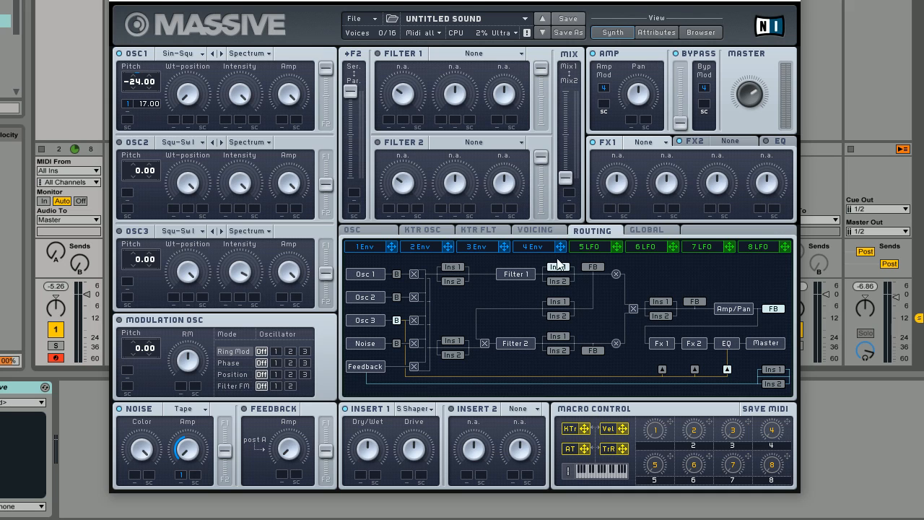
left_click(532, 231)
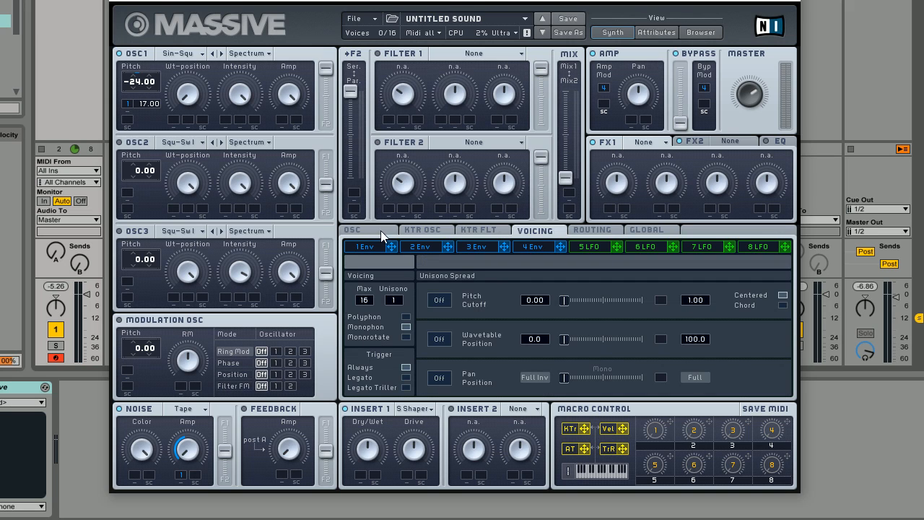
left_click(526, 248)
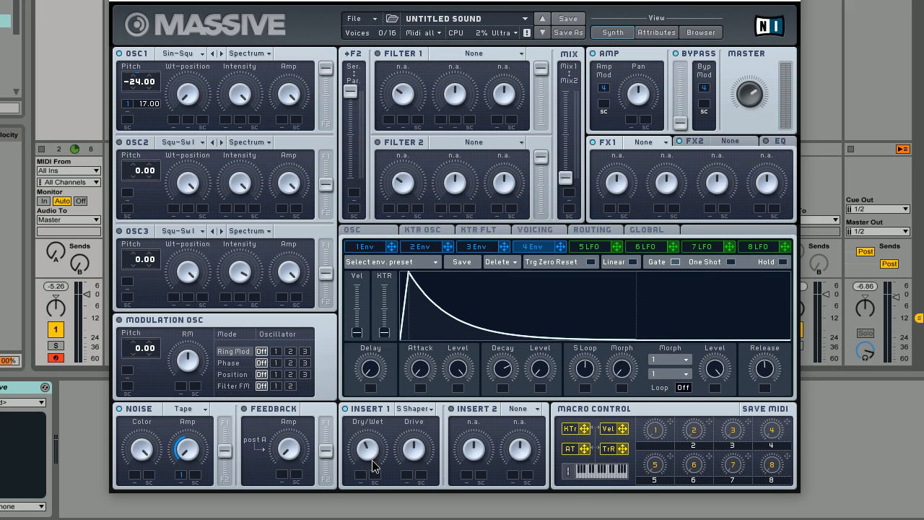
Step: Lower the Sine Shaper's Dry/Wet in Insert 1 and assign macro 1 to its Drive
left_click_drag(371, 460, 369, 493)
left_click_drag(670, 423, 406, 427)
Step: Load Classic Tube in FX1 and assign macro 2 to its Drive
left_click(654, 141)
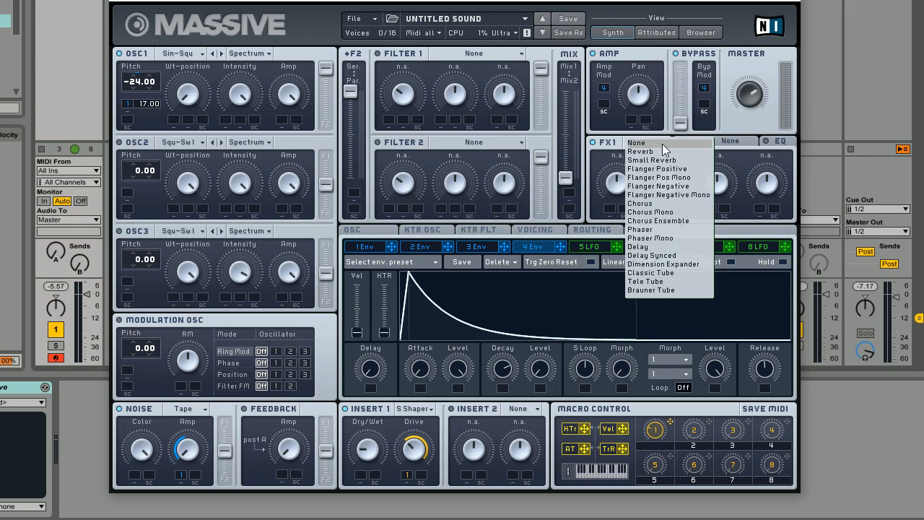
left_click(666, 273)
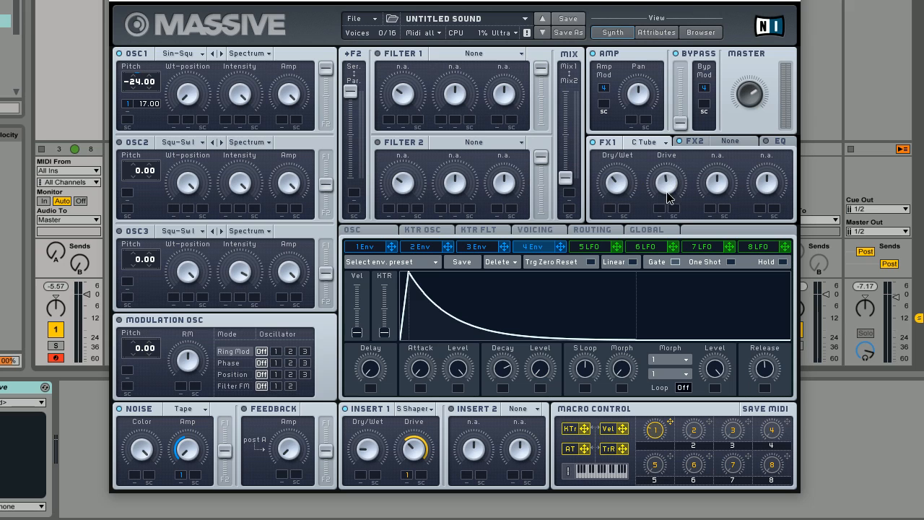
mouse_move(709, 422)
left_mouse_down()
mouse_move(691, 369)
mouse_move(677, 238)
mouse_move(659, 211)
mouse_move(665, 158)
left_mouse_up()
Step: Enable the EQ with a slight low-shelf boost and review envelopes 1 and 4
left_click(772, 142)
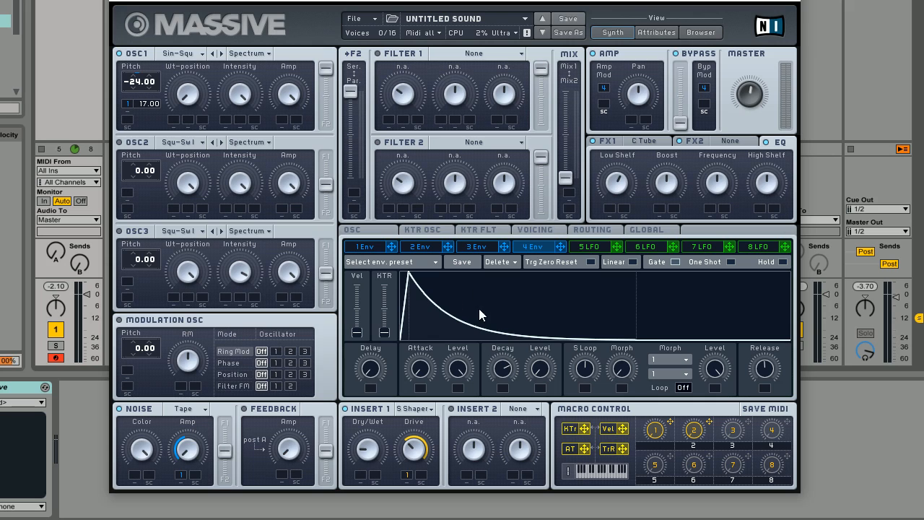
left_click(369, 247)
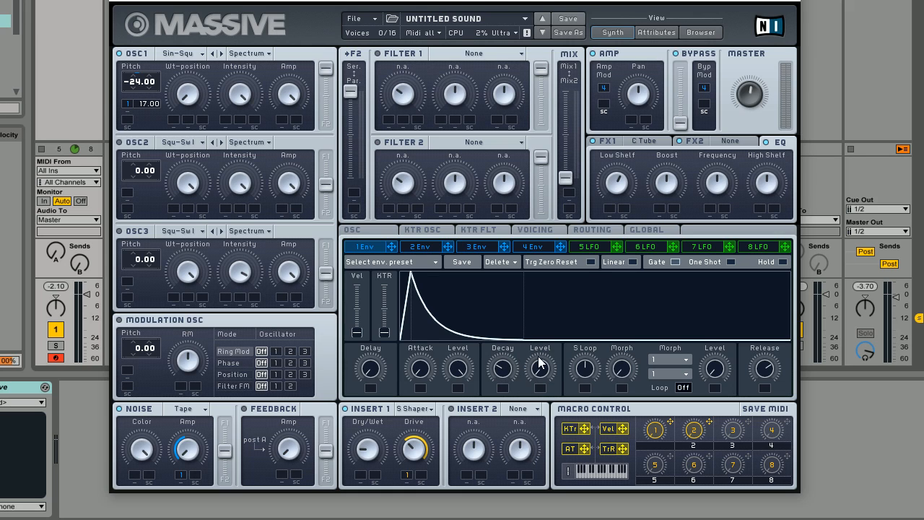
left_click(538, 248)
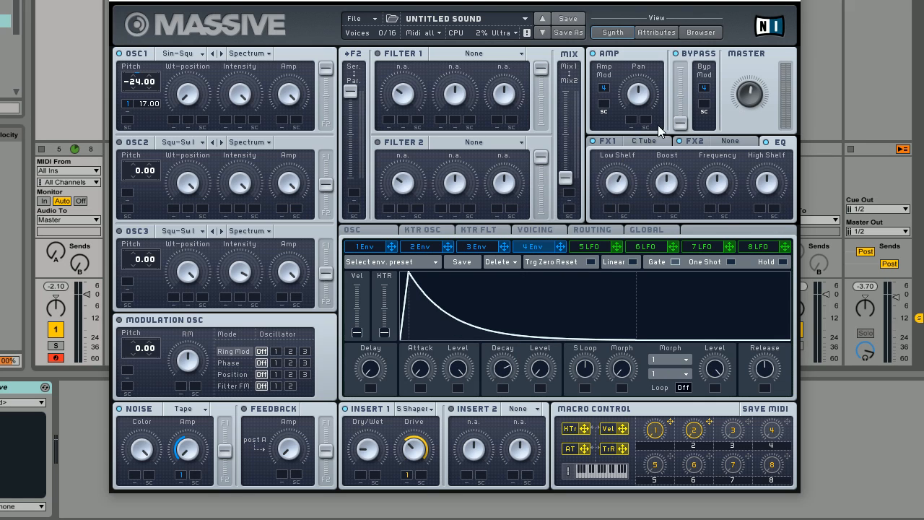